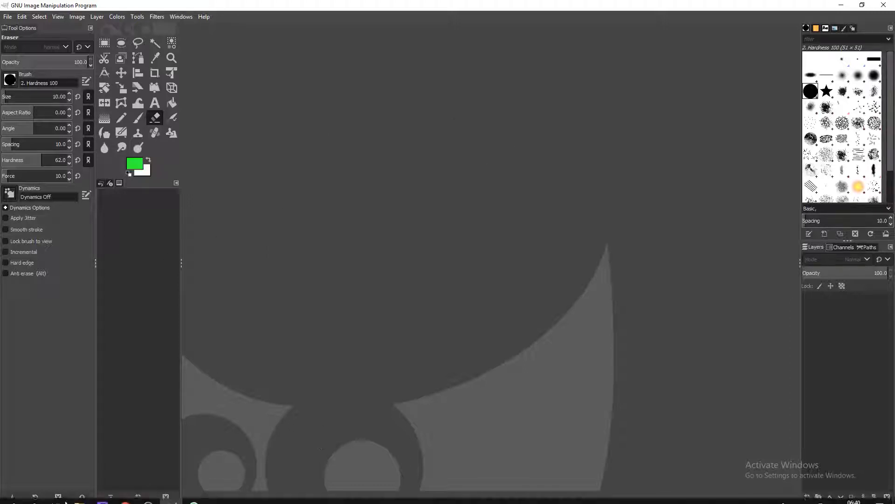
# Open the orange camper van photo from the Downloads folder as a new image in GIMP.
pyautogui.click(80, 495)
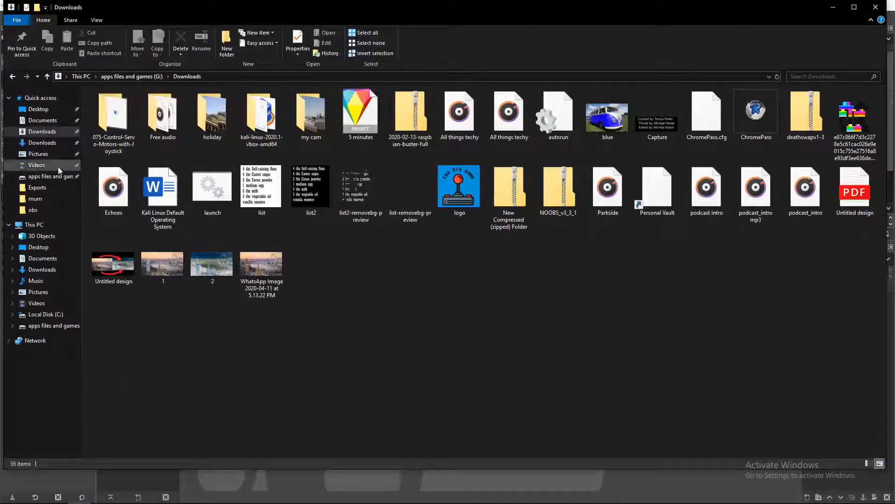
pyautogui.click(44, 143)
pyautogui.moveTo(113, 119); pyautogui.dragTo(301, 418)
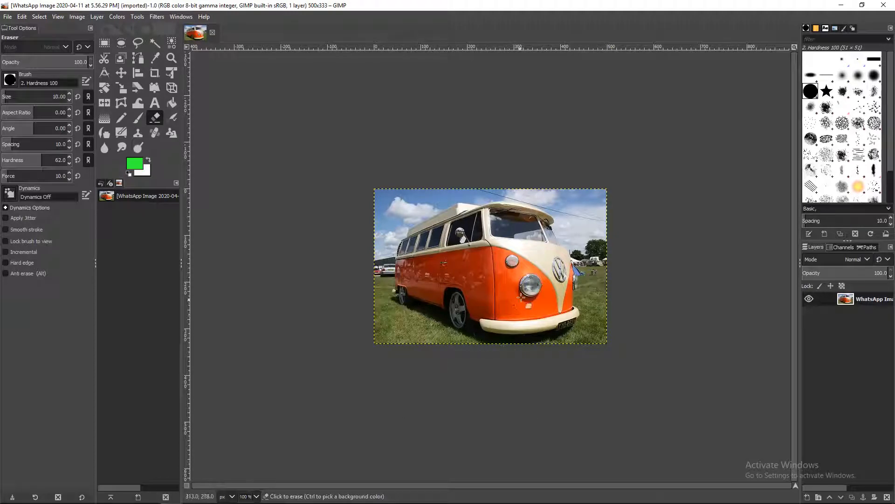
pyautogui.click(122, 18)
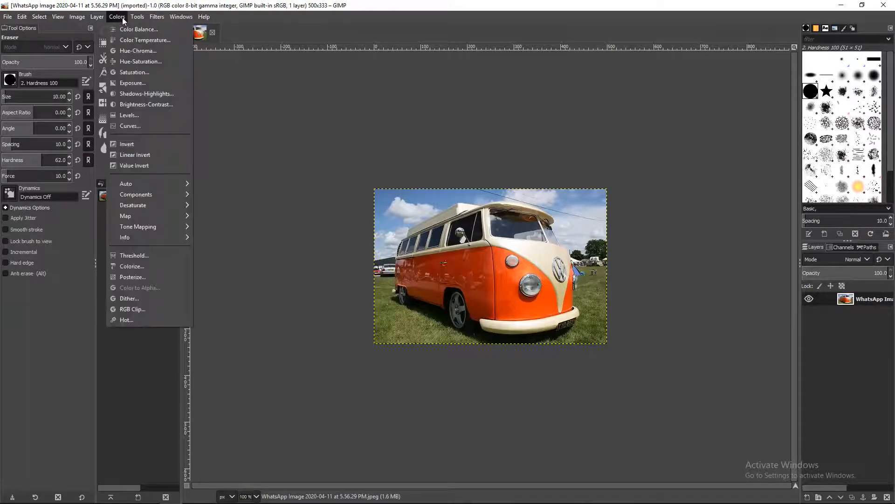
pyautogui.click(150, 63)
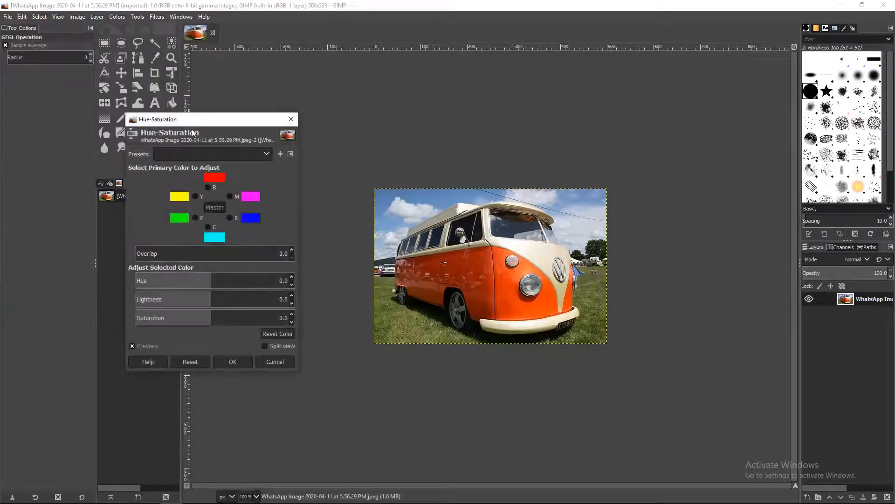
pyautogui.moveTo(204, 281)
pyautogui.mouseDown()
pyautogui.moveTo(223, 280)
pyautogui.moveTo(195, 282)
pyautogui.mouseUp()
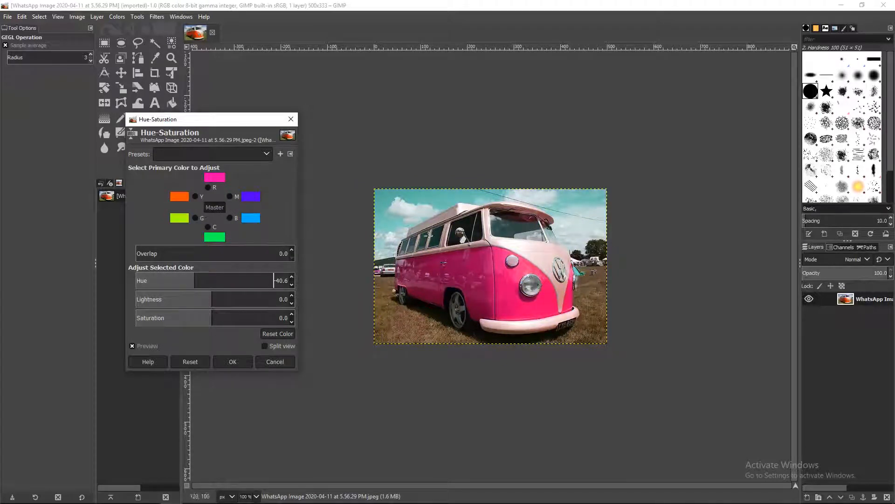
pyautogui.click(275, 362)
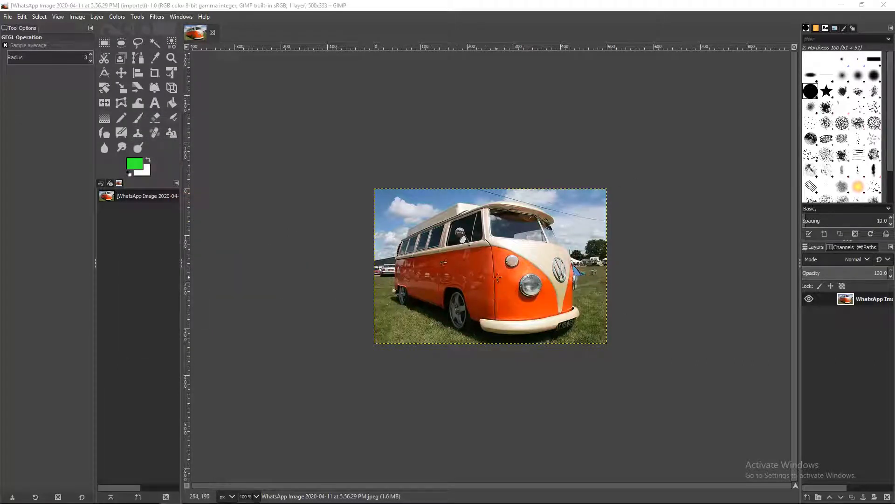
# Duplicate the van photo layer.
pyautogui.rightClick(873, 302)
pyautogui.press('Escape')
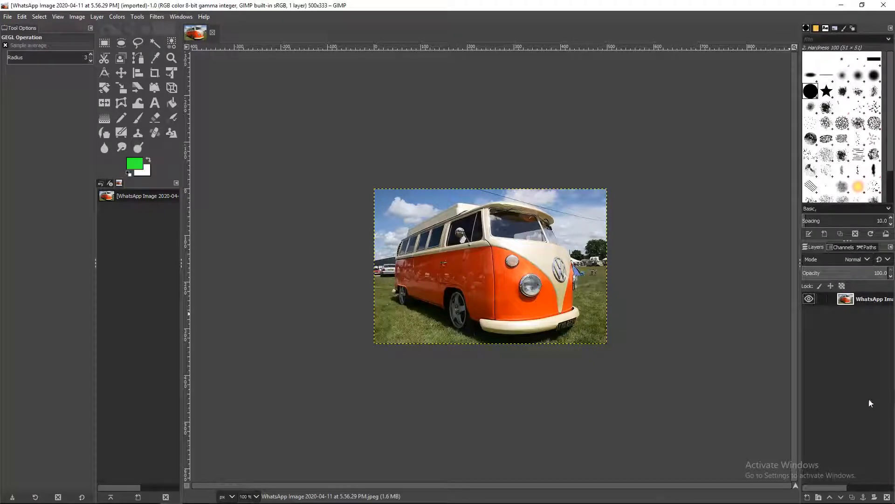
pyautogui.click(851, 497)
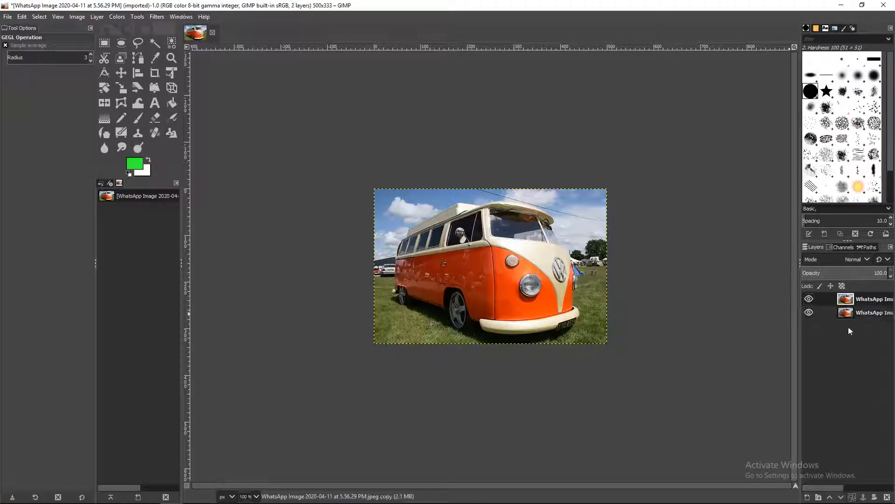
# Hide the original layer and add an alpha channel to the duplicate layer.
pyautogui.click(809, 313)
pyautogui.rightClick(877, 301)
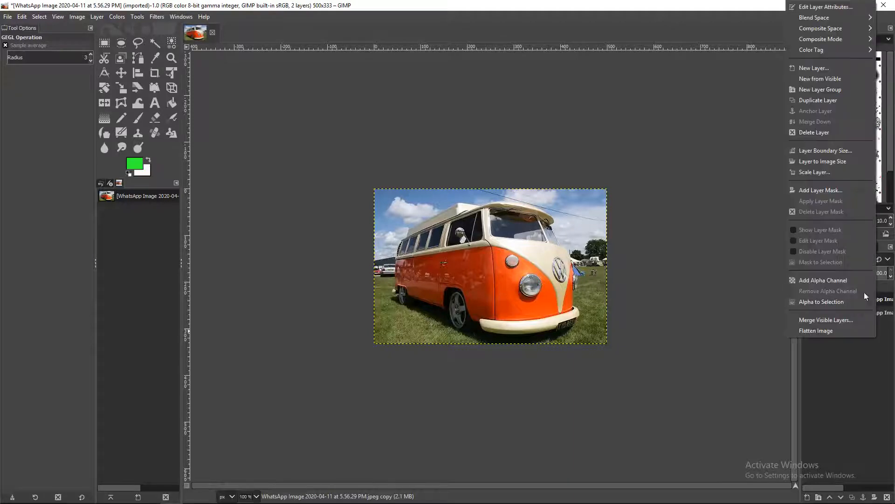
pyautogui.click(831, 281)
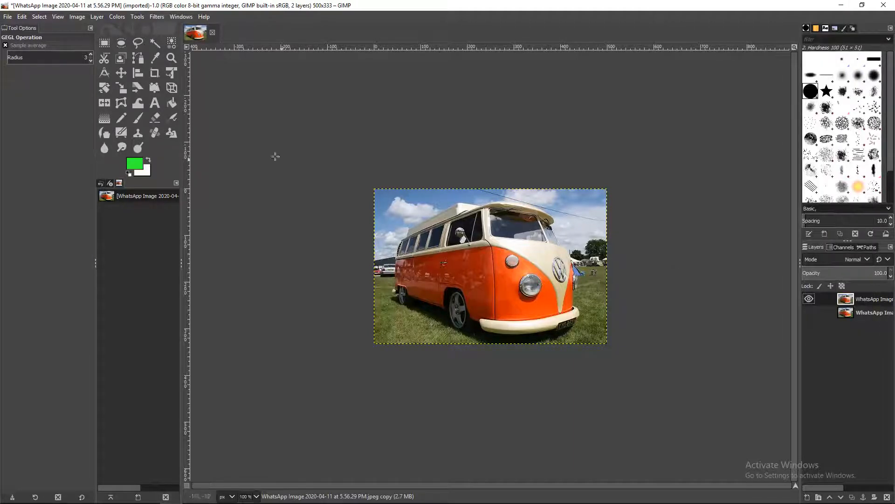
# Start a Free Select outline of the van, tracing under the front bumper and up the far side of its front.
pyautogui.click(139, 46)
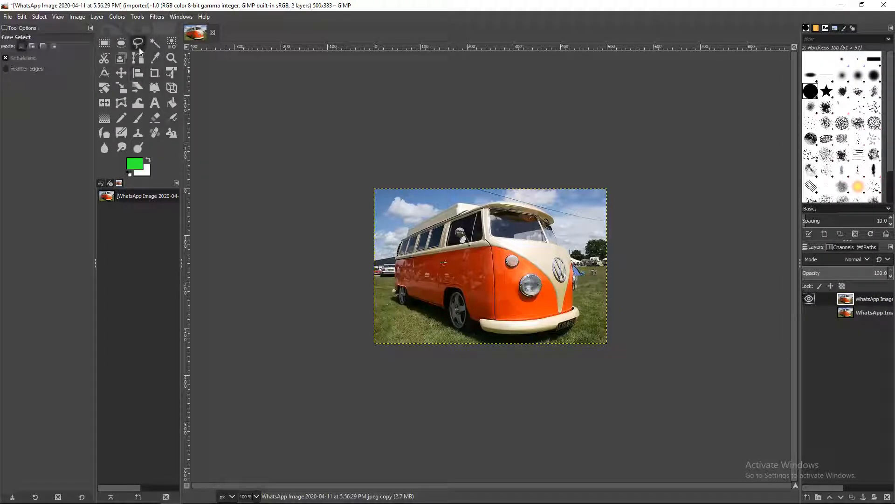
pyautogui.click(481, 328)
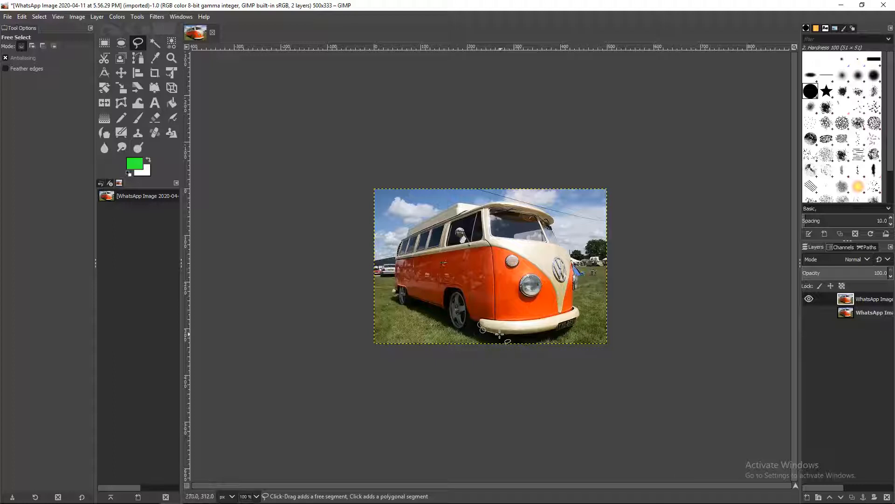
pyautogui.moveTo(491, 333); pyautogui.dragTo(539, 334)
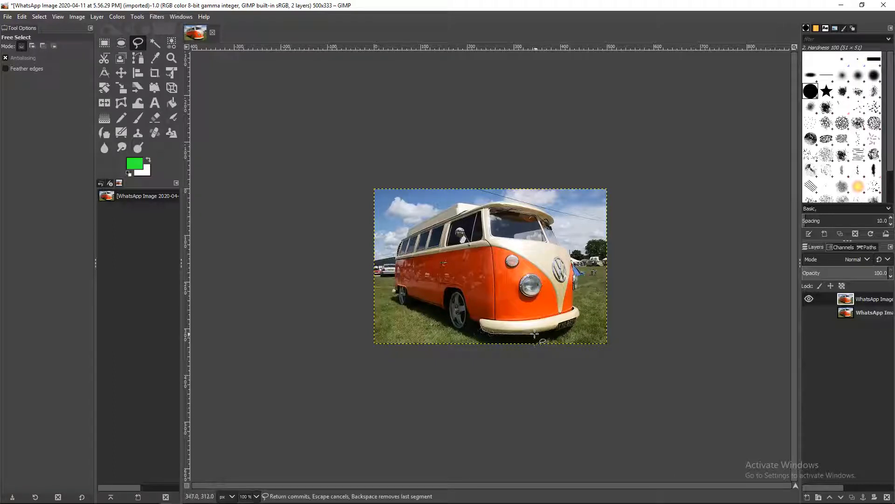
pyautogui.click(559, 332)
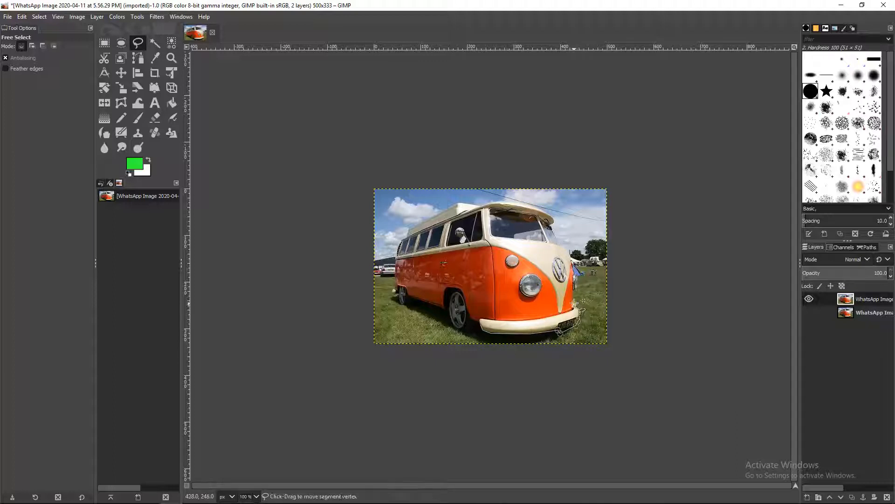
pyautogui.click(575, 288)
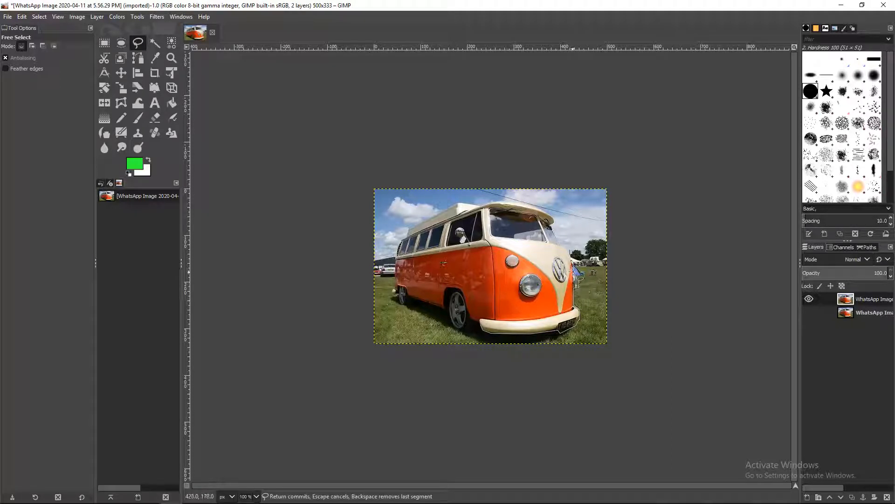
pyautogui.click(573, 271)
pyautogui.click(571, 254)
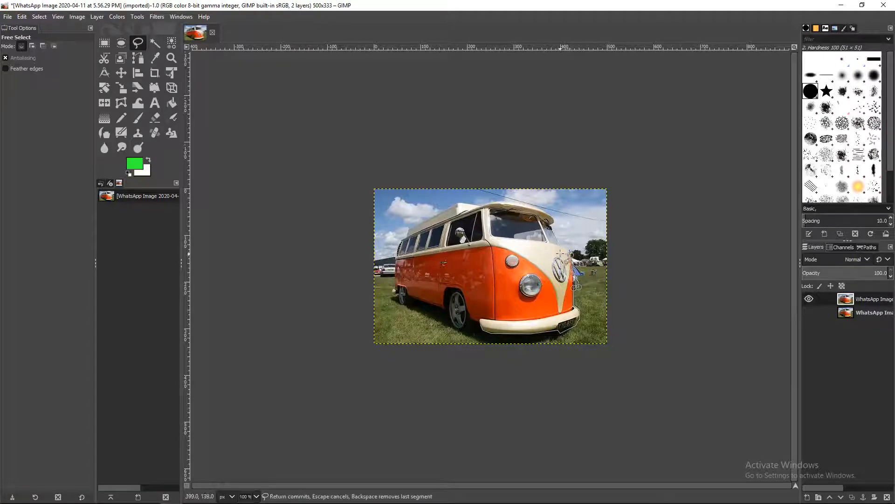
# Continue the selection outline over the van's nose and up the far edge of the windscreen to the visor.
pyautogui.scroll(4, 583, 243)
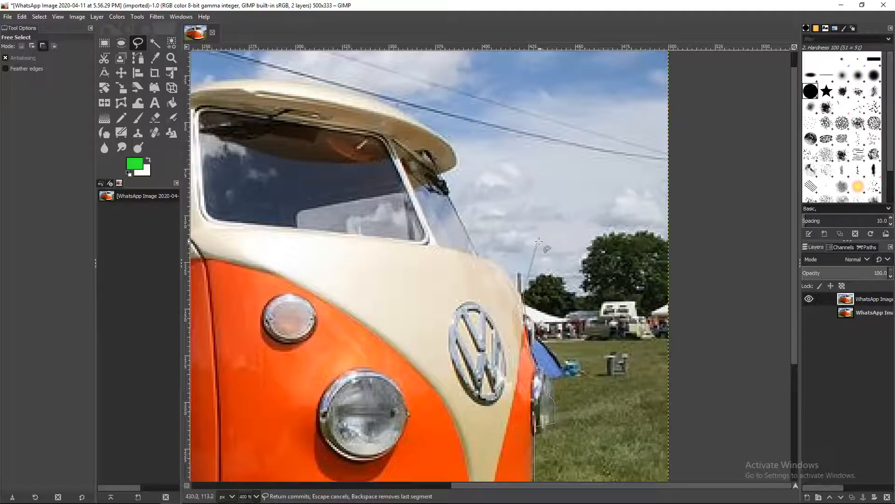
pyautogui.click(499, 260)
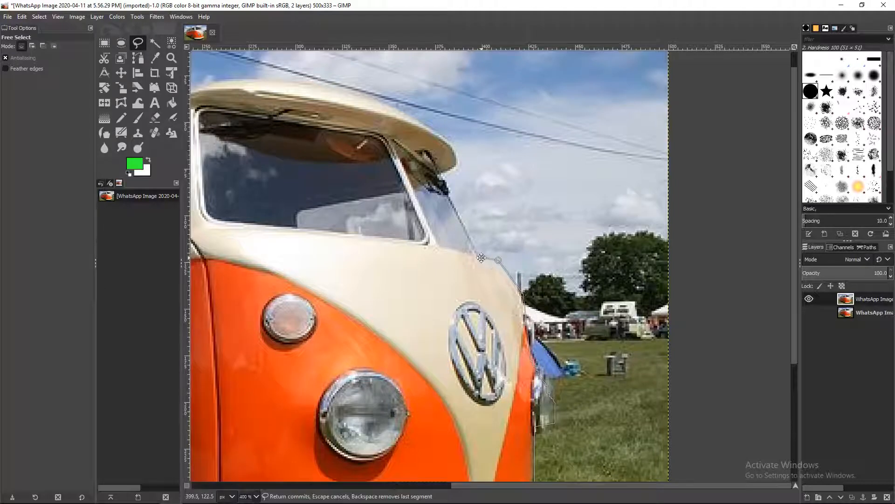
pyautogui.scroll(2, 480, 260)
pyautogui.moveTo(476, 310)
pyautogui.mouseDown()
pyautogui.moveTo(480, 364)
pyautogui.moveTo(634, 304)
pyautogui.moveTo(597, 329)
pyautogui.mouseUp()
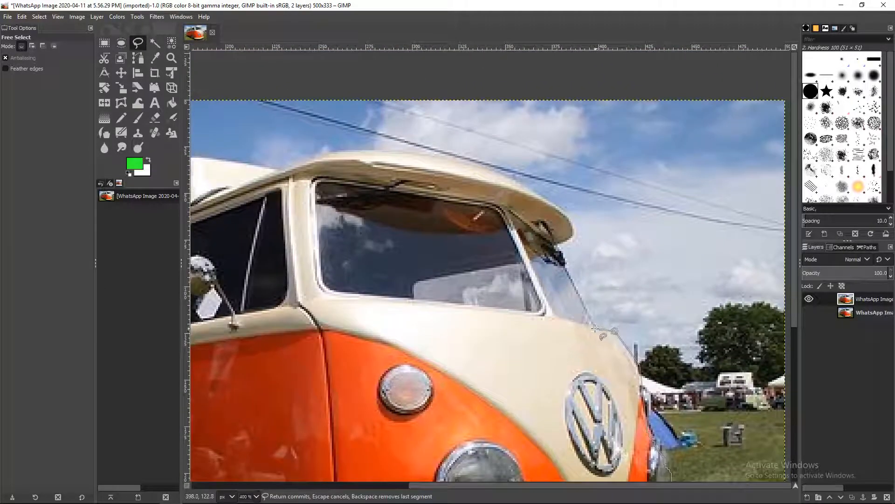
pyautogui.click(595, 329)
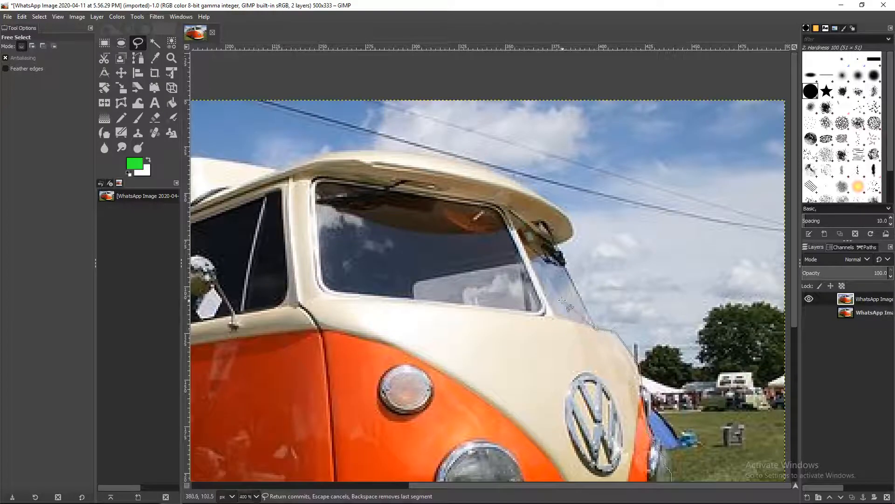
pyautogui.click(558, 246)
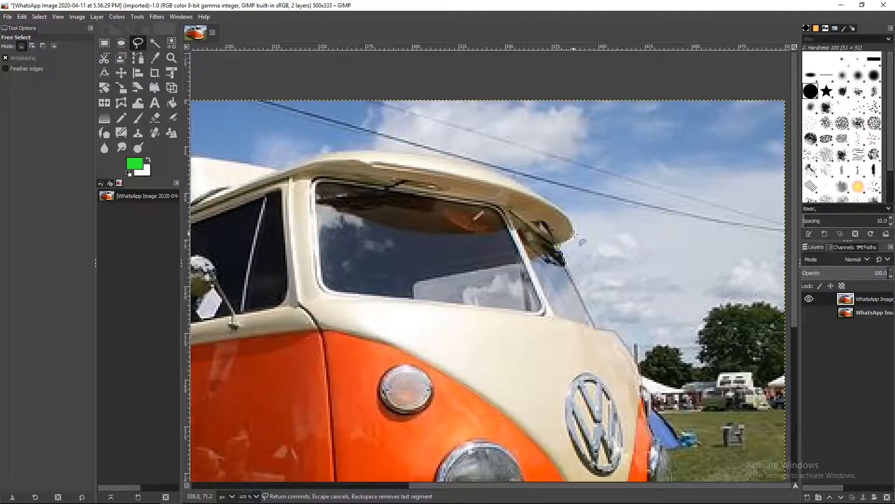
# Trace the selection outline around the tip of the windscreen visor and along its upper edge.
pyautogui.click(575, 238)
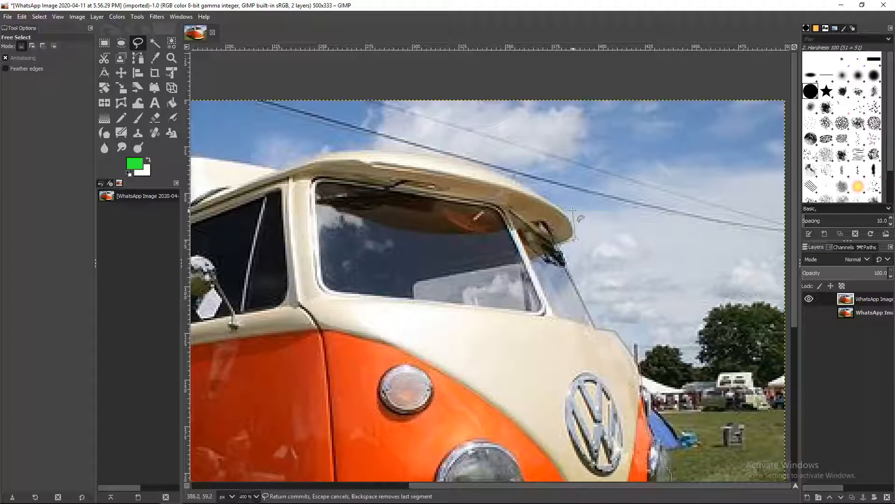
pyautogui.click(573, 211)
pyautogui.click(504, 170)
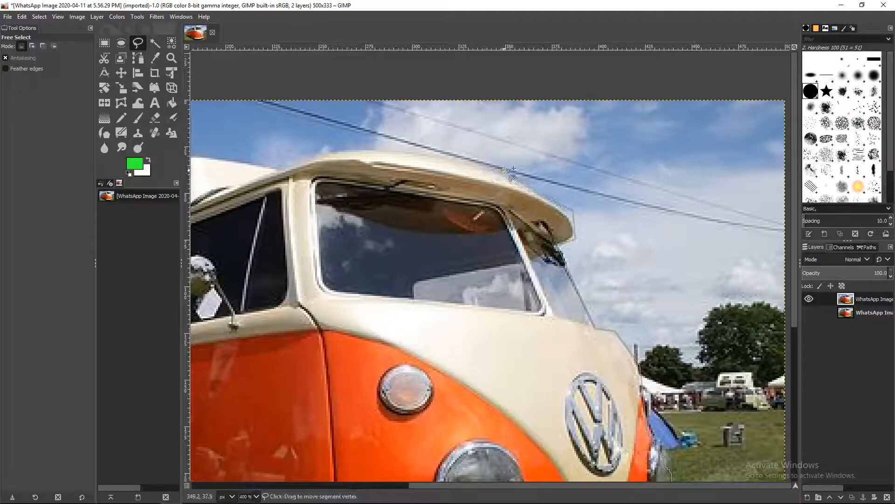
pyautogui.click(421, 147)
pyautogui.click(380, 152)
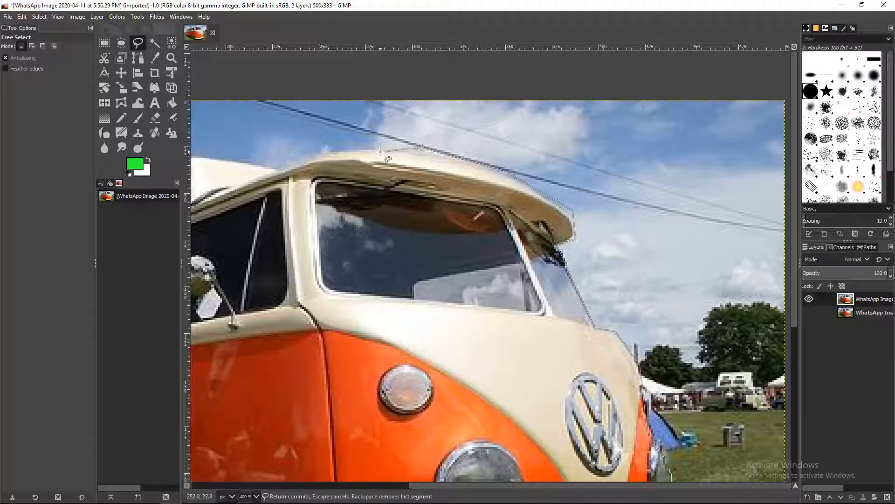
pyautogui.click(333, 151)
# Extend the selection outline along the raised roof and down the rear window section to the orange bodywork.
pyautogui.moveTo(333, 151)
pyautogui.mouseDown()
pyautogui.moveTo(575, 188)
pyautogui.moveTo(554, 190)
pyautogui.mouseUp()
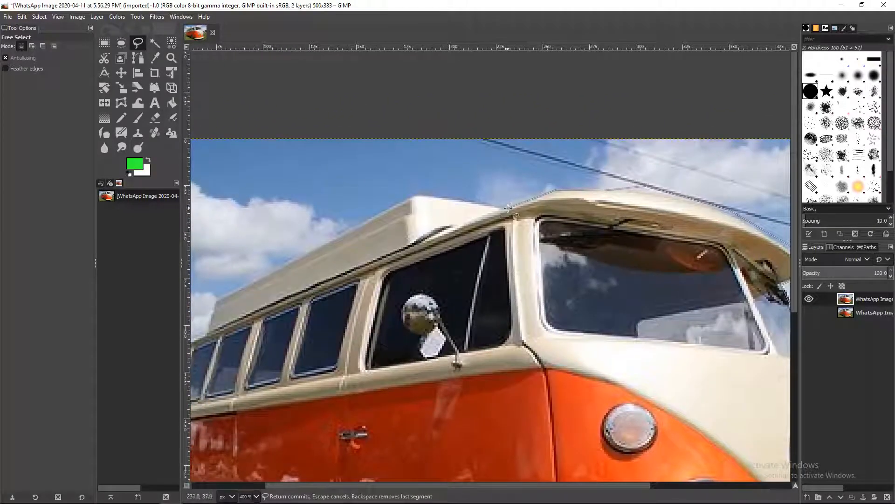
pyautogui.click(509, 207)
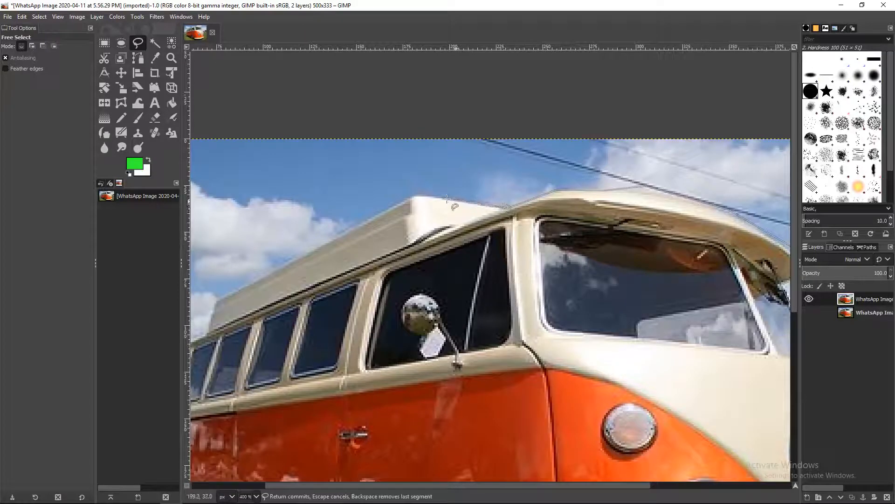
pyautogui.click(411, 195)
pyautogui.moveTo(411, 195); pyautogui.dragTo(544, 202)
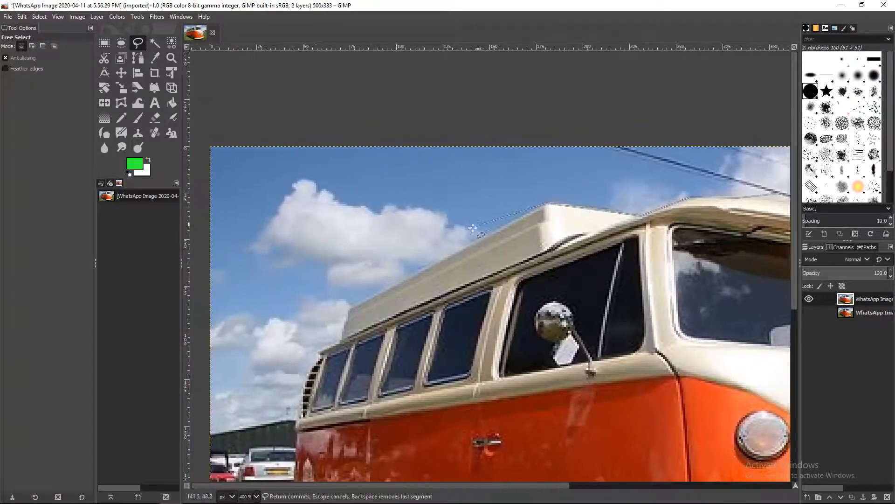
pyautogui.click(347, 309)
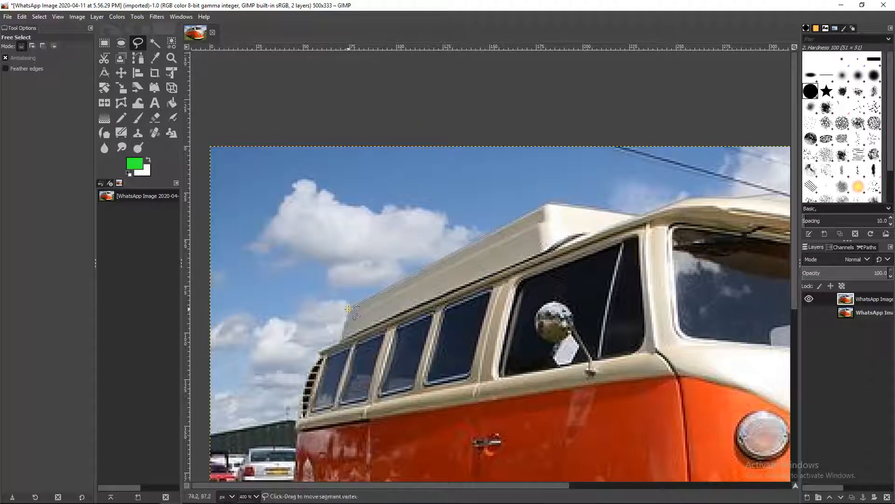
pyautogui.click(341, 337)
pyautogui.click(319, 348)
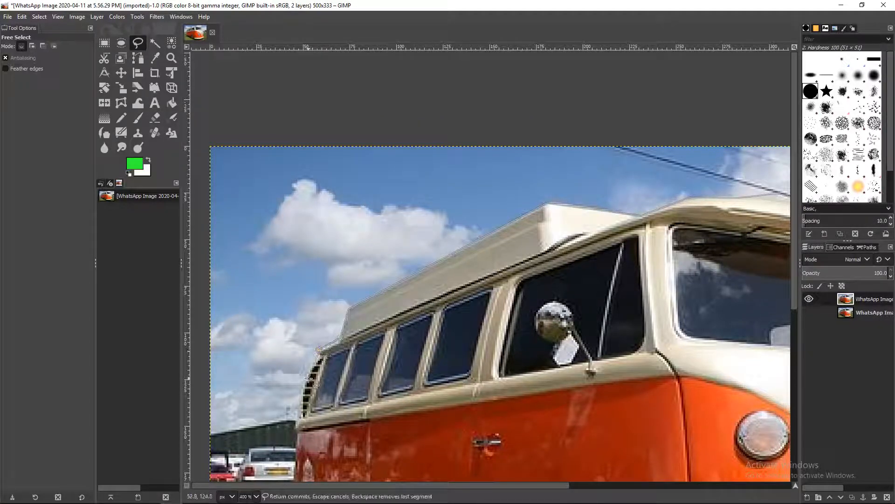
pyautogui.click(296, 430)
# Trace the selection outline down the van's rear edge and around the rear bumper.
pyautogui.moveTo(304, 437)
pyautogui.mouseDown()
pyautogui.moveTo(326, 249)
pyautogui.moveTo(299, 198)
pyautogui.moveTo(286, 206)
pyautogui.mouseUp()
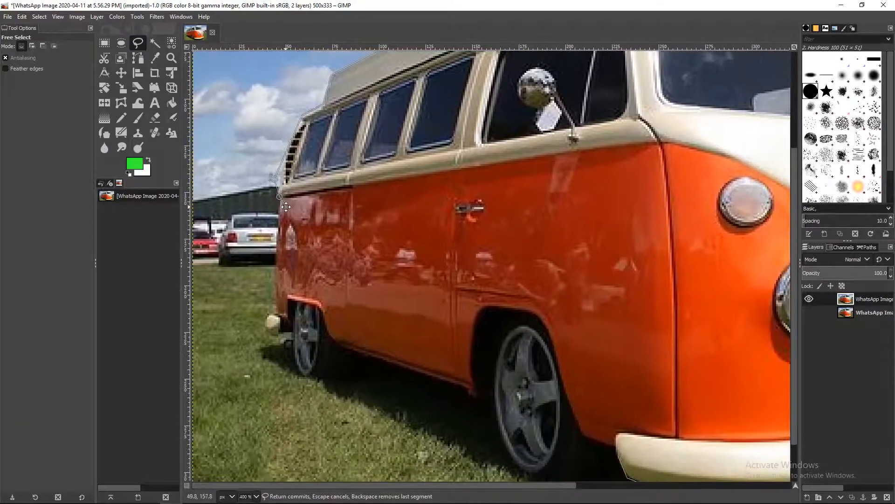
pyautogui.click(273, 311)
pyautogui.click(278, 331)
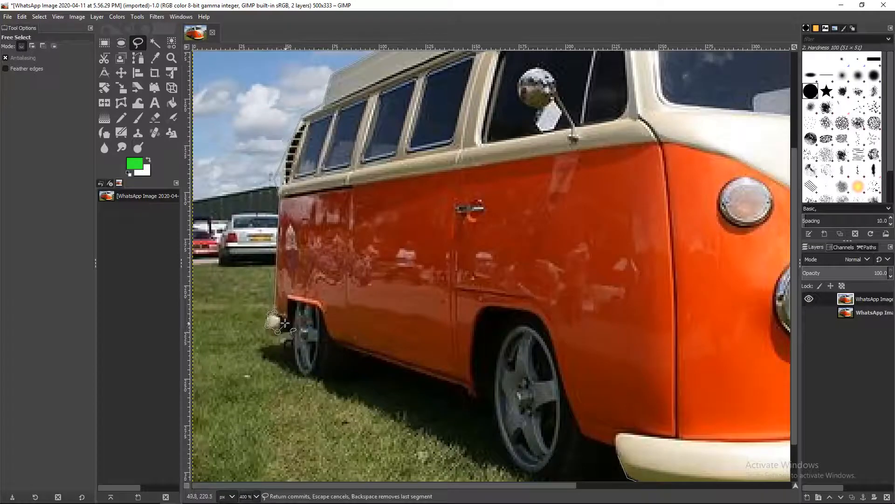
pyautogui.click(284, 322)
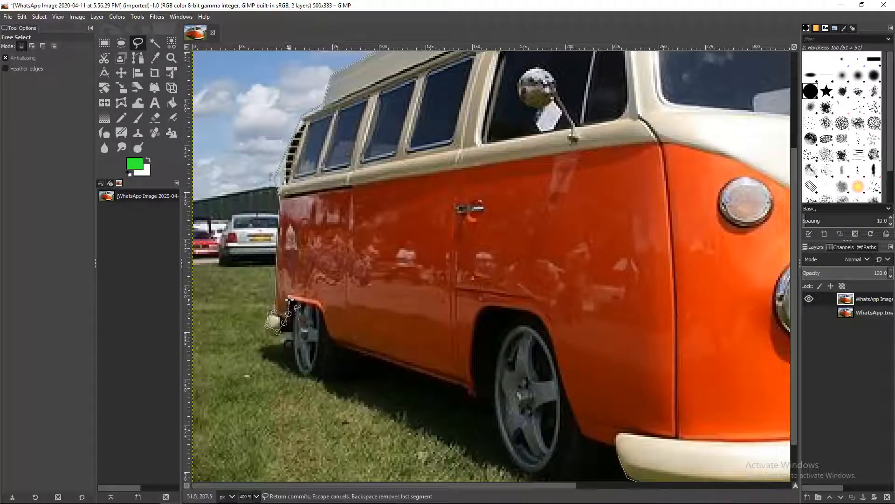
# Trace the selection outline over the rear wheel arch and along the van's lower sill to the front wheel arch.
pyautogui.click(289, 298)
pyautogui.click(318, 304)
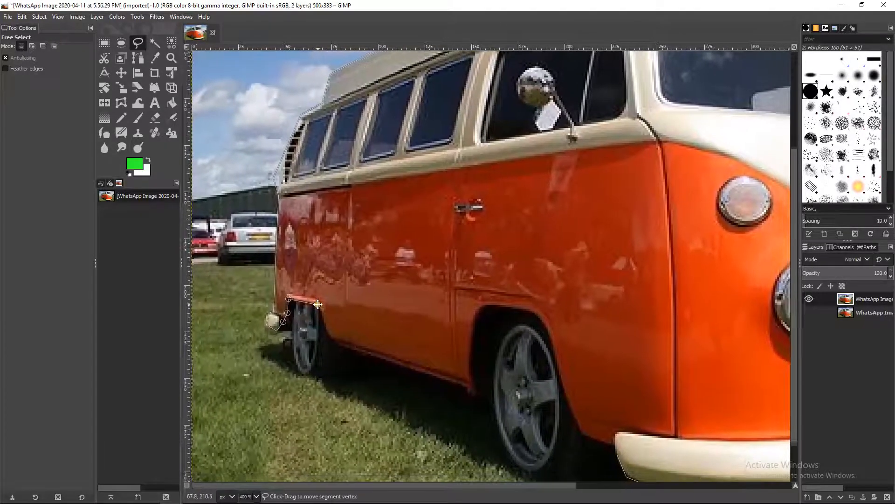
pyautogui.click(331, 340)
pyautogui.click(478, 389)
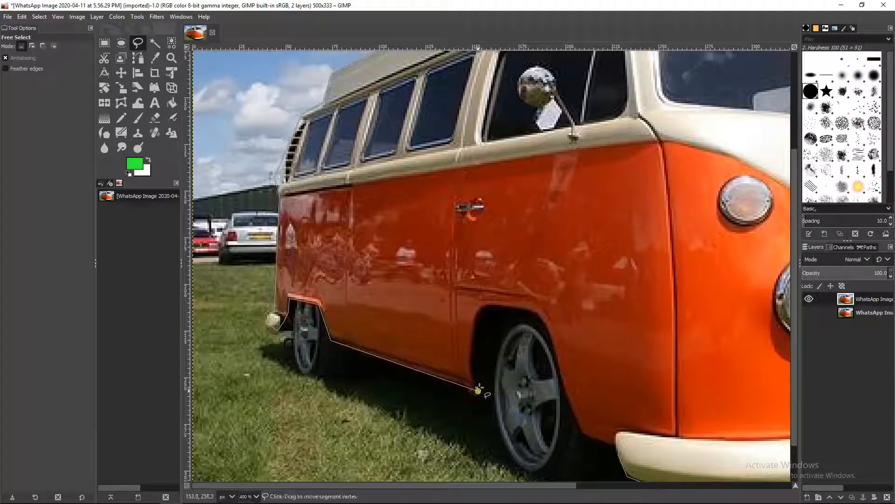
# Continue the outline around the front wheel arch to the front bumper and commit the selection.
pyautogui.click(473, 360)
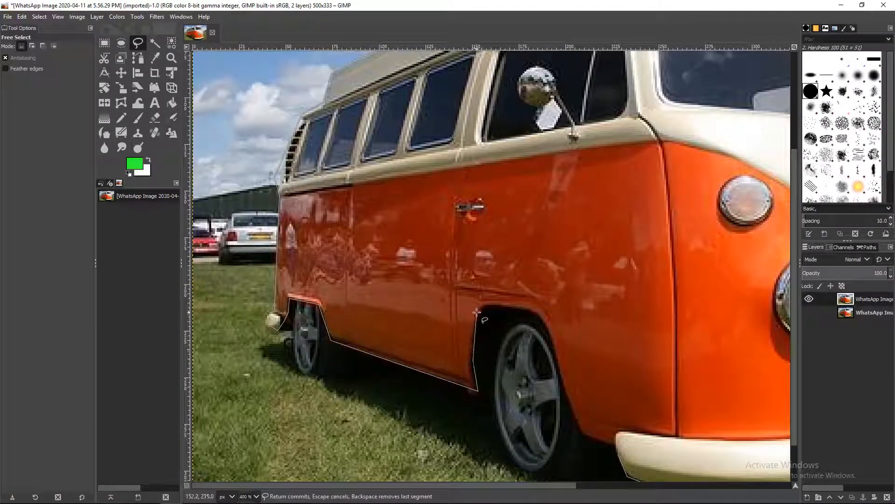
pyautogui.click(476, 312)
pyautogui.click(481, 306)
pyautogui.click(487, 305)
pyautogui.click(540, 314)
pyautogui.click(583, 436)
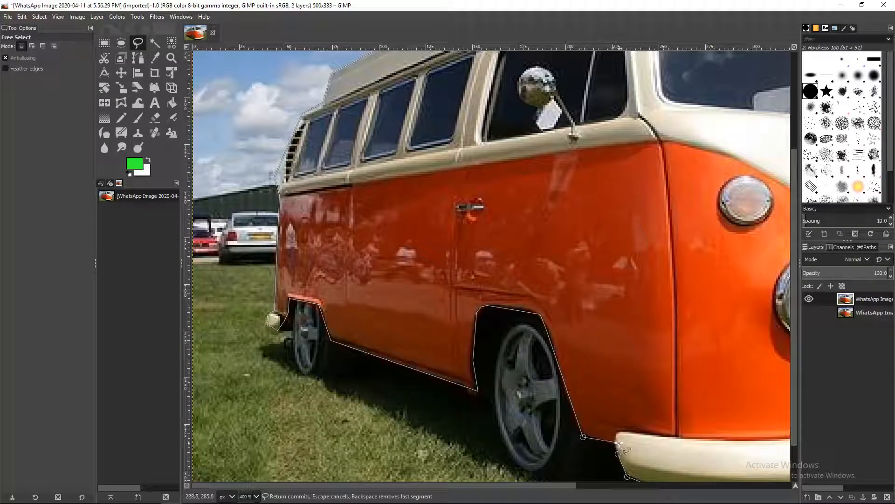
pyautogui.press('Return')
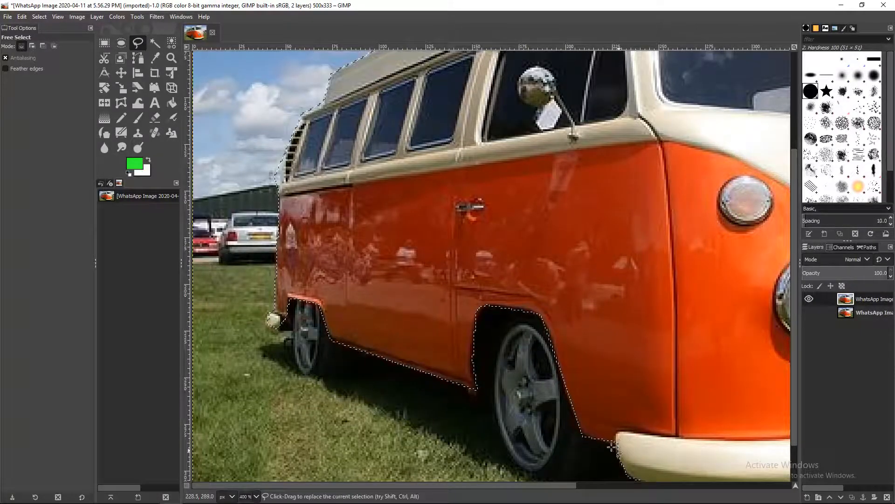
# Invert the selection and delete the background around the van on the duplicate layer.
pyautogui.scroll(-2, 612, 446)
pyautogui.keyDown('ctrl'); pyautogui.scroll(-3, 578, 377); pyautogui.keyUp('ctrl')
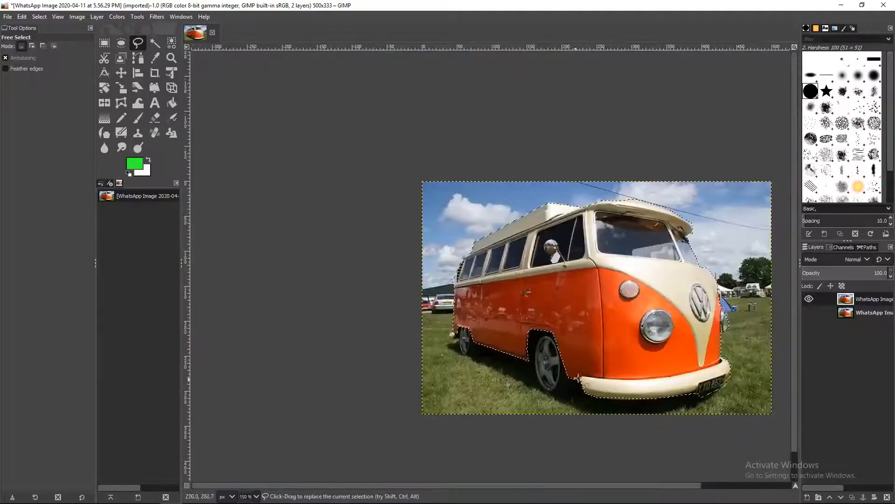
pyautogui.moveTo(587, 368); pyautogui.dragTo(451, 367)
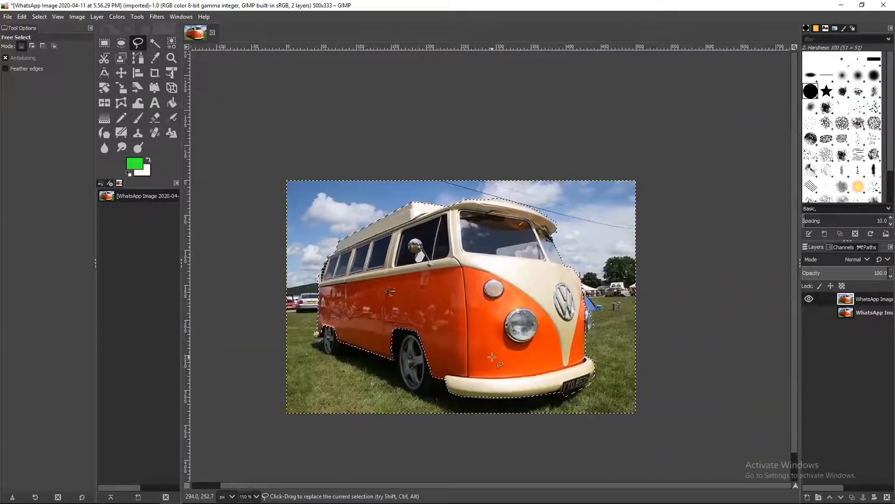
pyautogui.press('Delete')
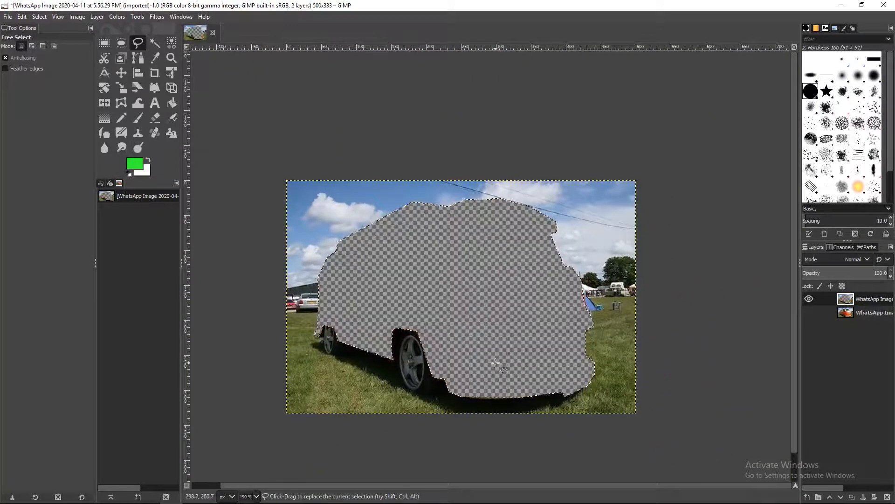
pyautogui.hotkey('ctrl', 'z')
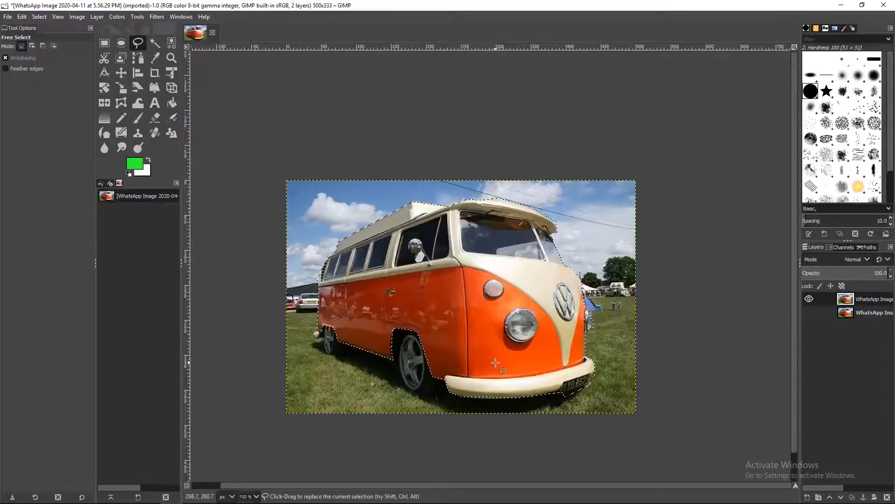
pyautogui.press('ctrl')
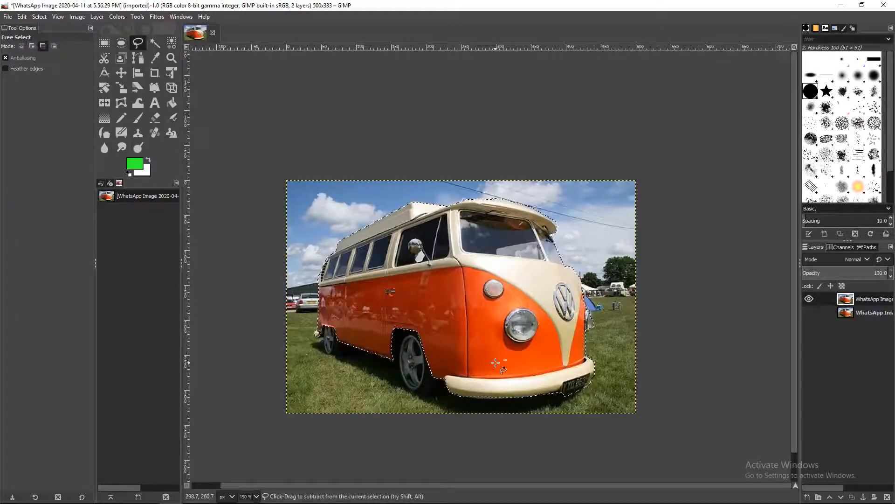
pyautogui.hotkey('ctrl', 'i')
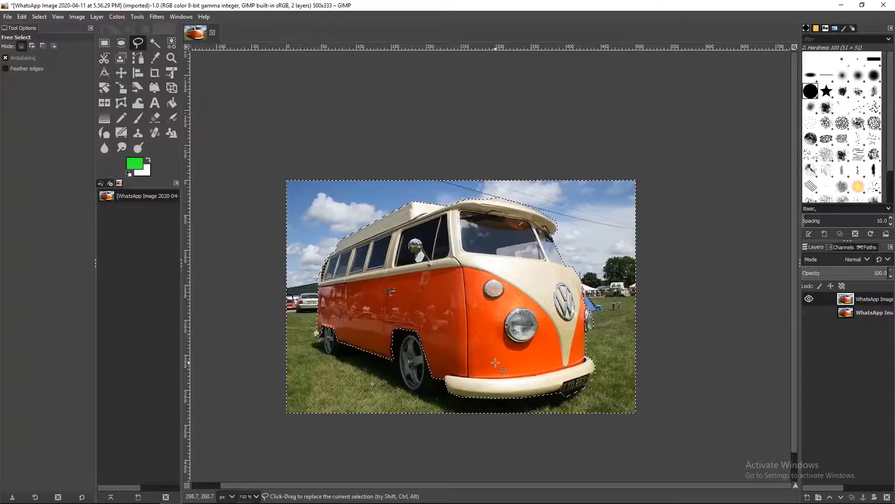
pyautogui.press('Delete')
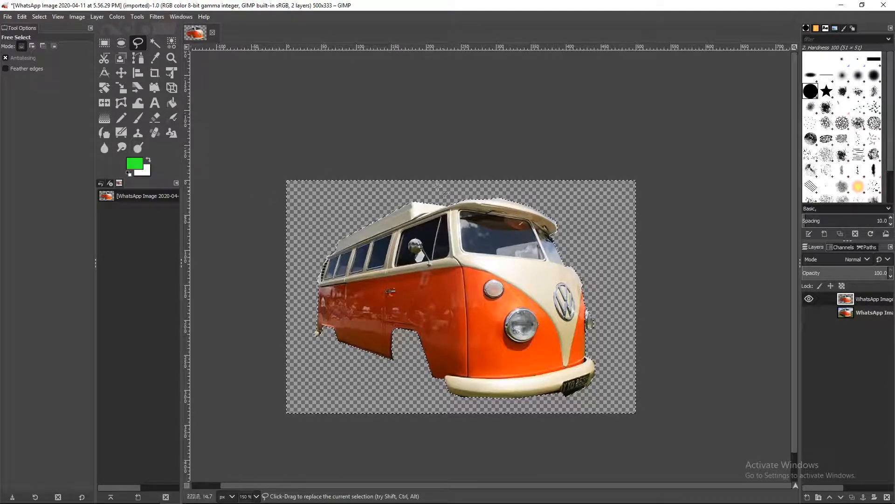
# Clear the selection by committing a small triangular free selection in the empty area above the image.
pyautogui.click(366, 142)
pyautogui.click(467, 143)
pyautogui.click(391, 116)
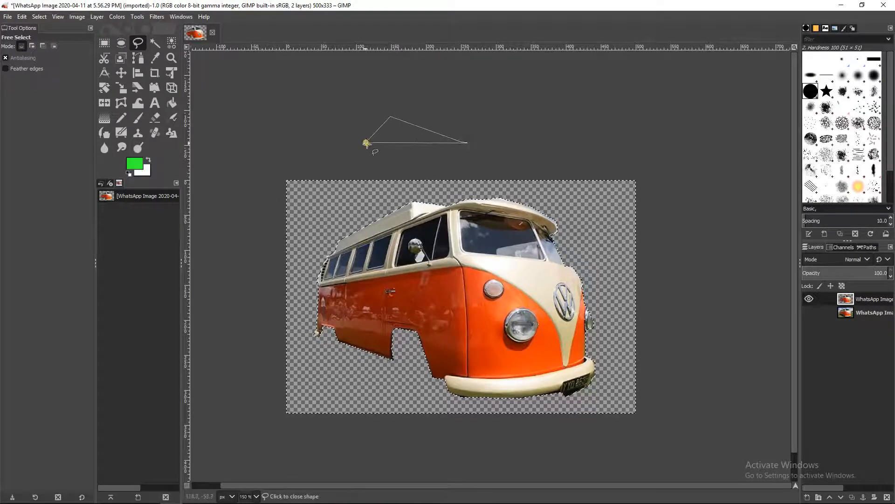
pyautogui.click(366, 142)
pyautogui.press('Return')
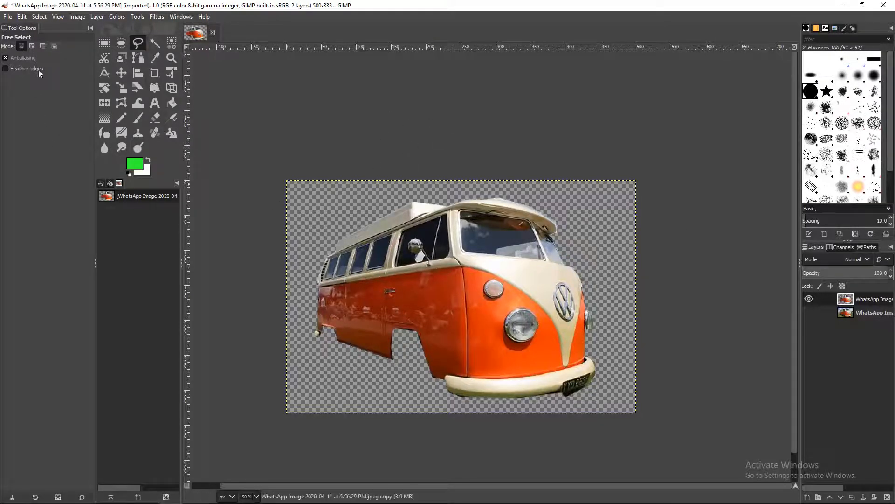
pyautogui.click(117, 18)
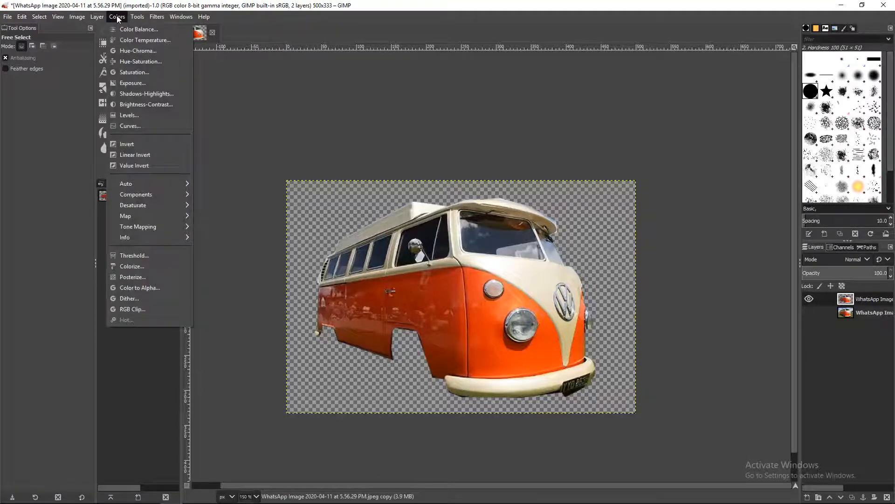
pyautogui.click(135, 74)
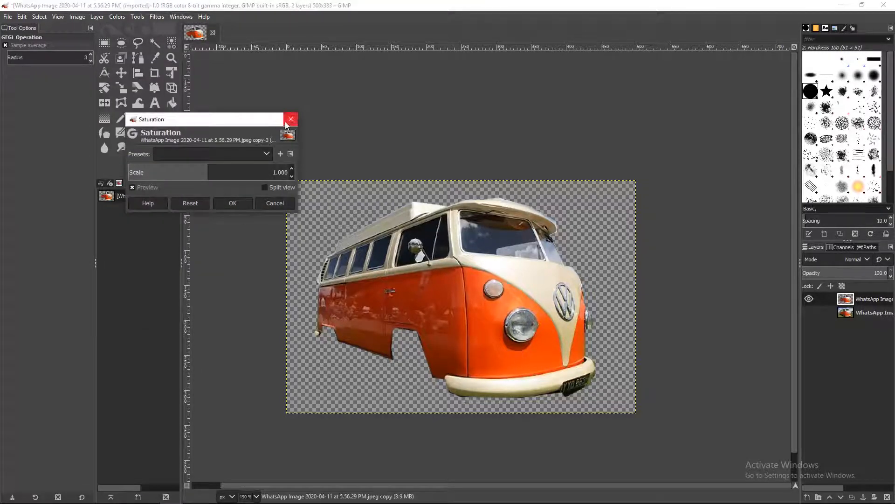
pyautogui.click(292, 118)
# In a Hue-Saturation adjustment of the cut-out van, set red's hue to -12.6, lightness to 13.4 and saturation to 47.6.
pyautogui.click(117, 17)
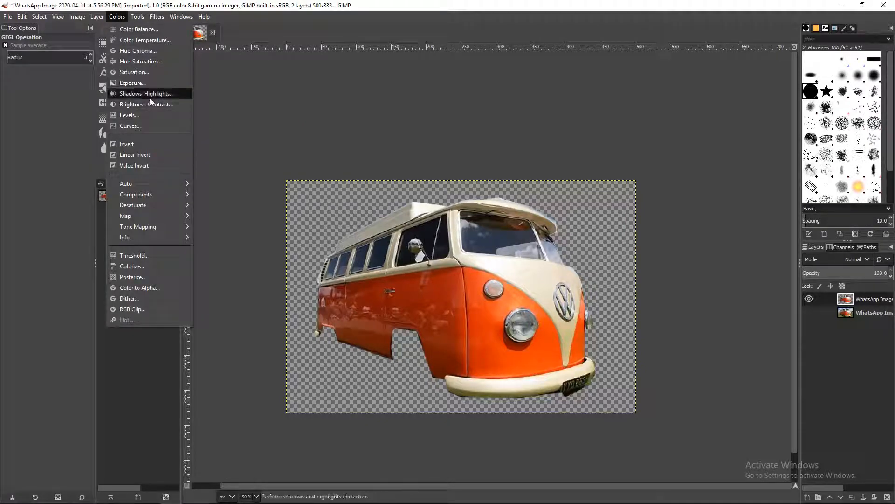
pyautogui.click(150, 62)
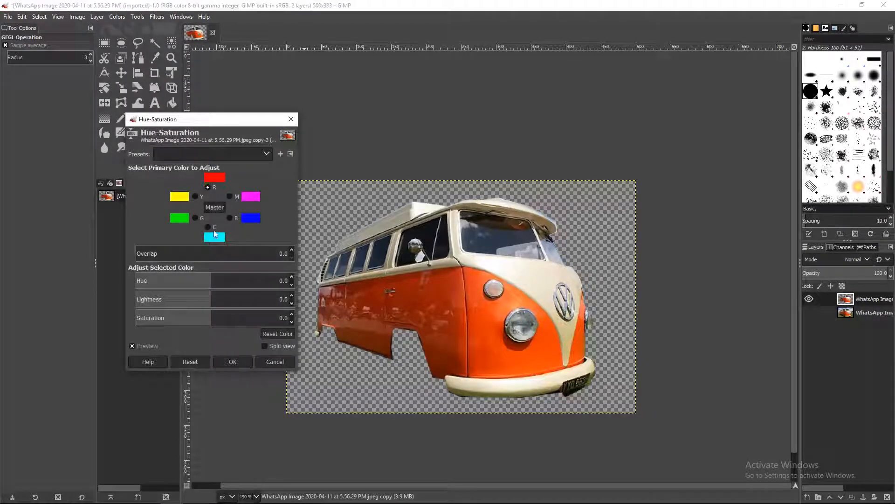
pyautogui.moveTo(216, 285); pyautogui.dragTo(156, 286)
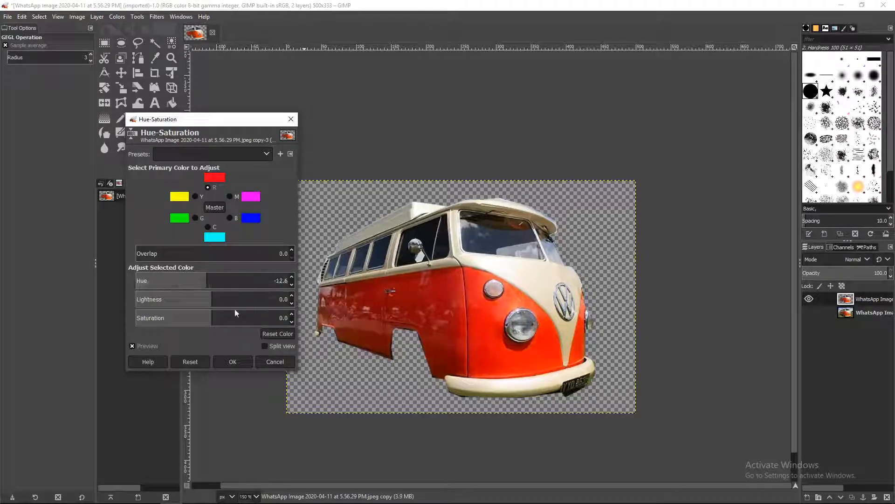
pyautogui.moveTo(220, 297); pyautogui.dragTo(222, 319)
pyautogui.moveTo(240, 319); pyautogui.dragTo(248, 319)
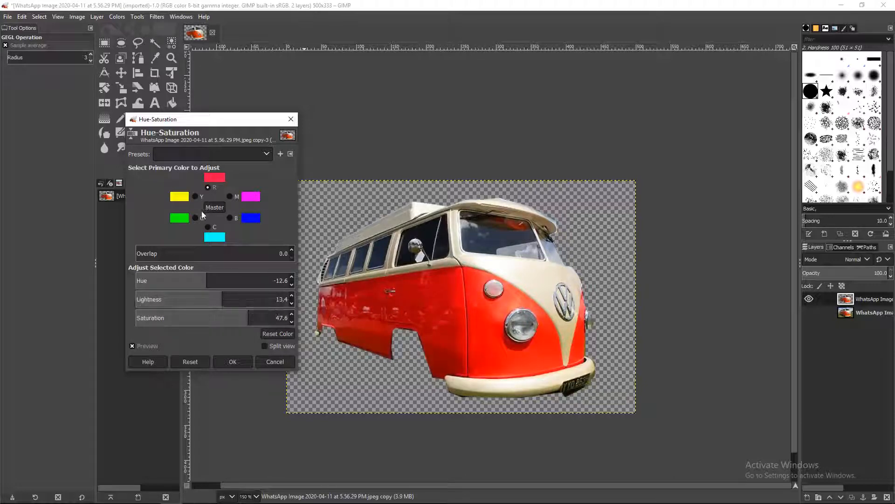
# Shift the yellow hue towards orange and the cyan hue to about 49, and apply the Hue-Saturation adjustment.
pyautogui.click(195, 197)
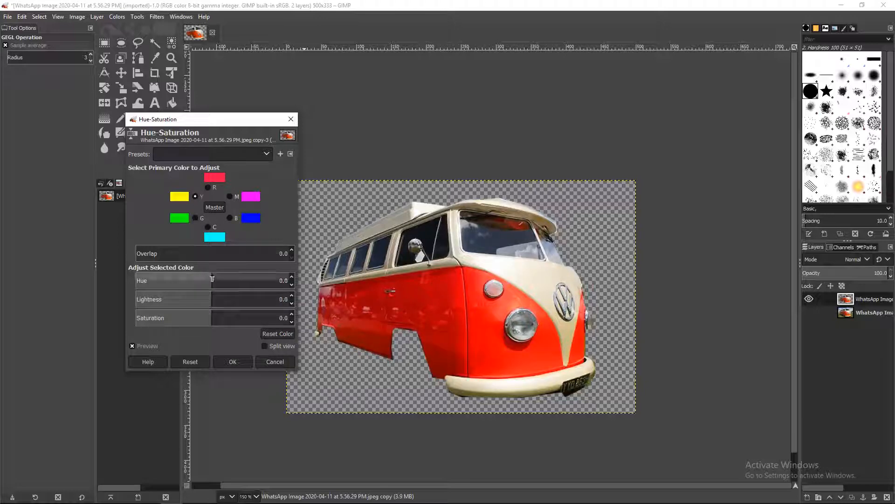
pyautogui.moveTo(212, 281); pyautogui.dragTo(232, 282)
pyautogui.click(208, 227)
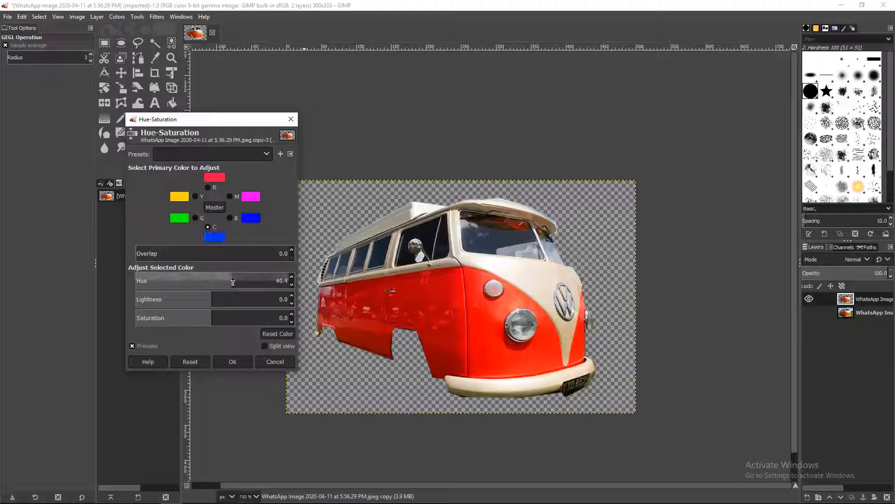
pyautogui.click(233, 360)
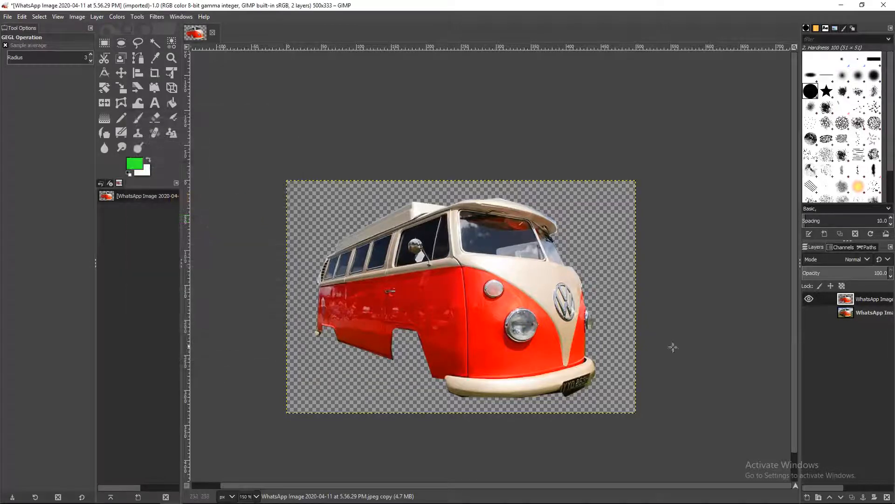
# Show the original layer beneath the recoloured van and toggle the duplicate layer's visibility to compare the colours.
pyautogui.click(808, 312)
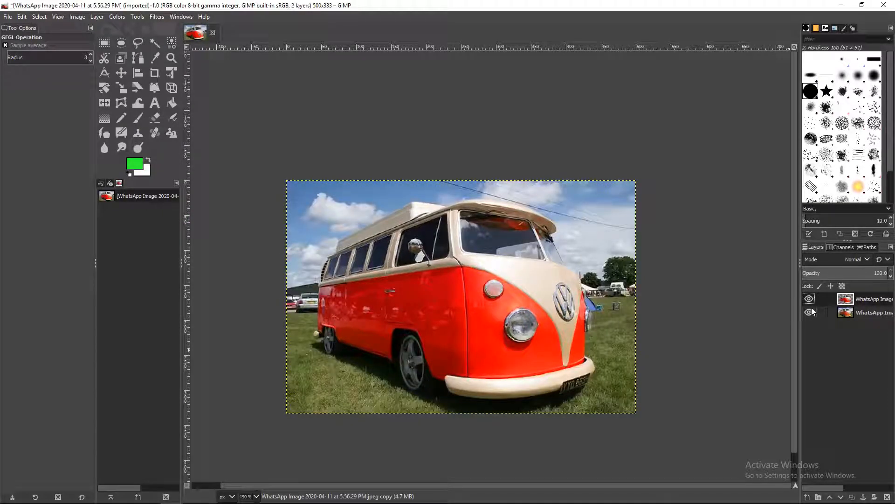
pyautogui.click(808, 299)
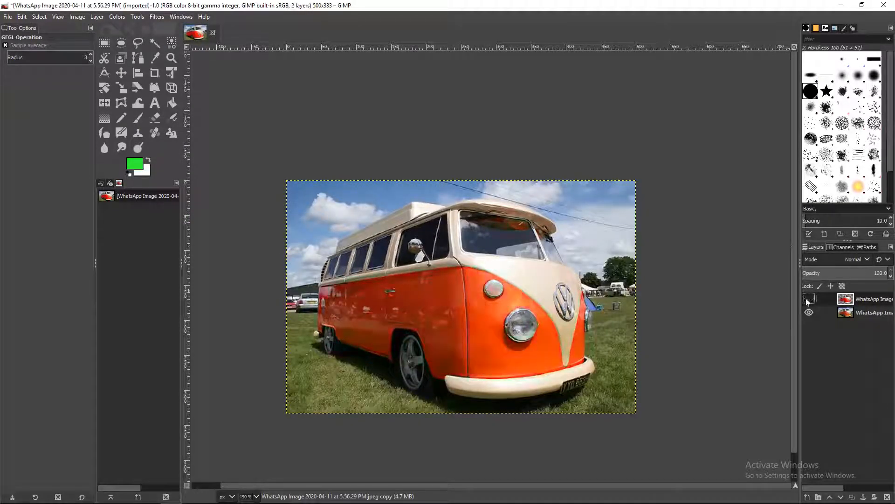
pyautogui.click(808, 300)
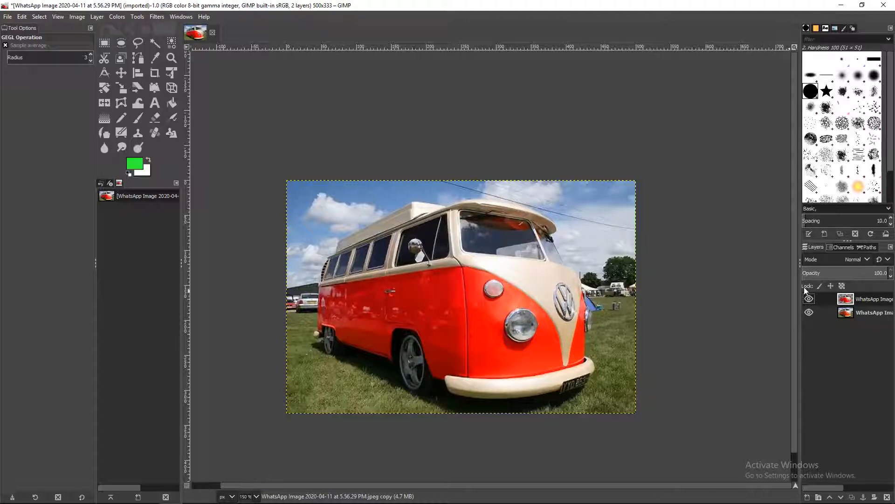